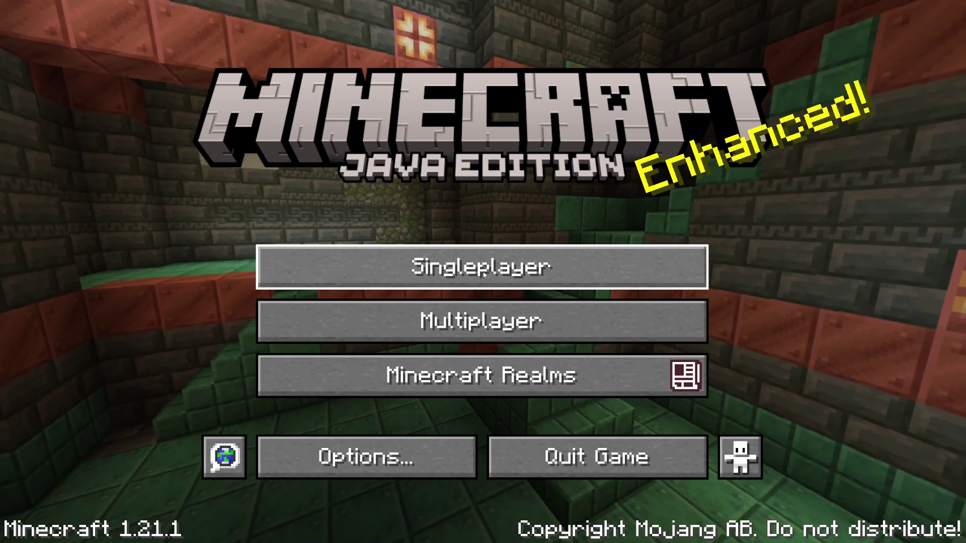
# Step: Quit Minecraft Java Edition 1.21.1 from its title screen
pyautogui.click(541, 451)
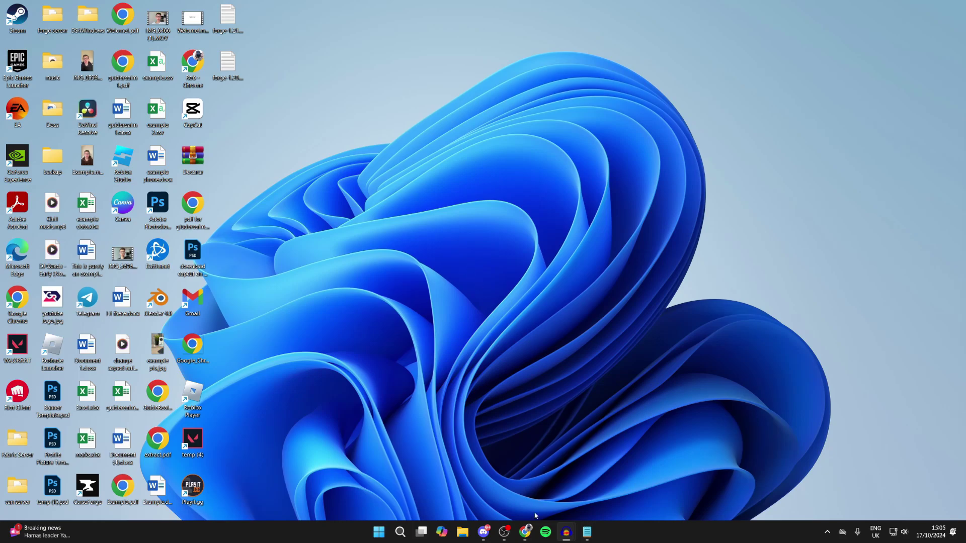
# Step: Open Chrome and run a Google search for 'minefortress'
pyautogui.click(525, 532)
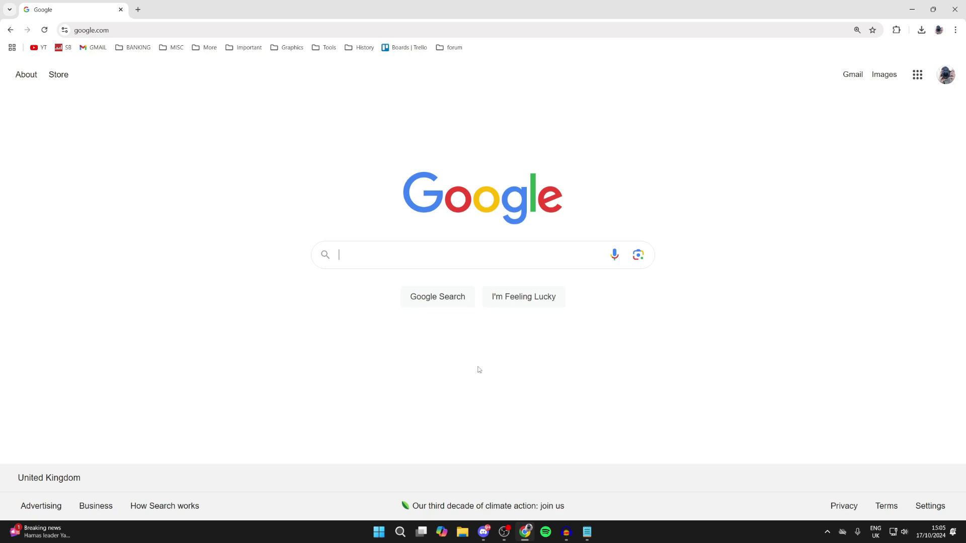
pyautogui.write('m')
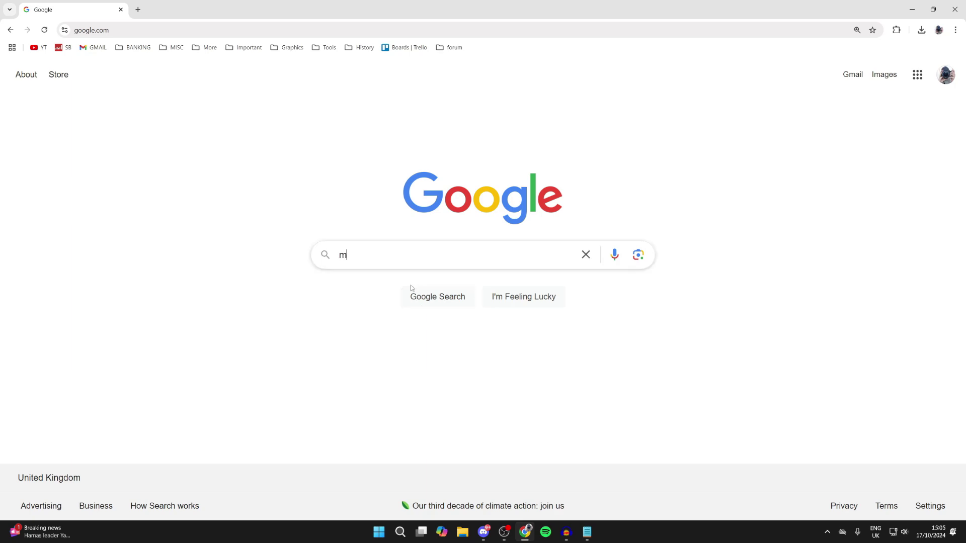
pyautogui.write('inefortress')
pyautogui.press('Return')
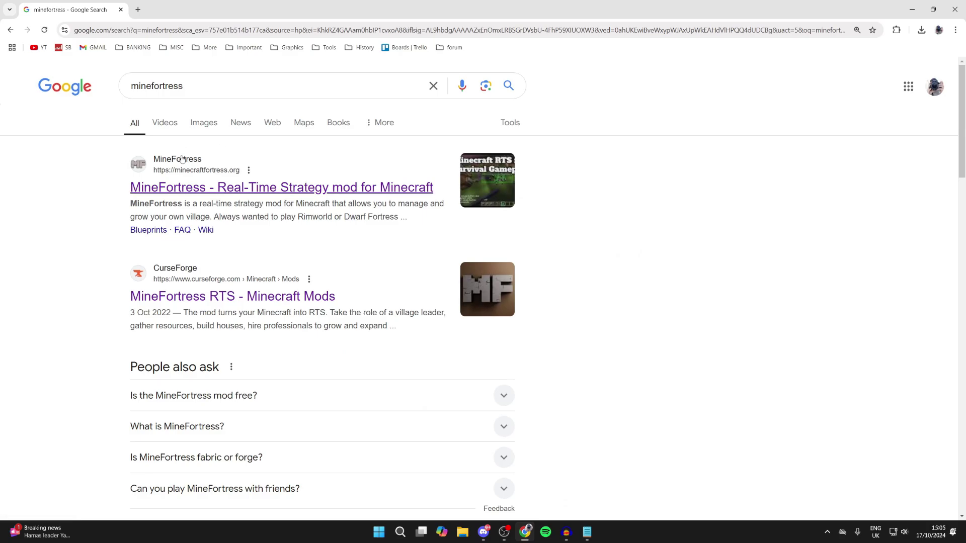
# Step: Download the MineFortress RTS Beta 1.13.0 file from its CurseForge Files list
pyautogui.click(231, 296)
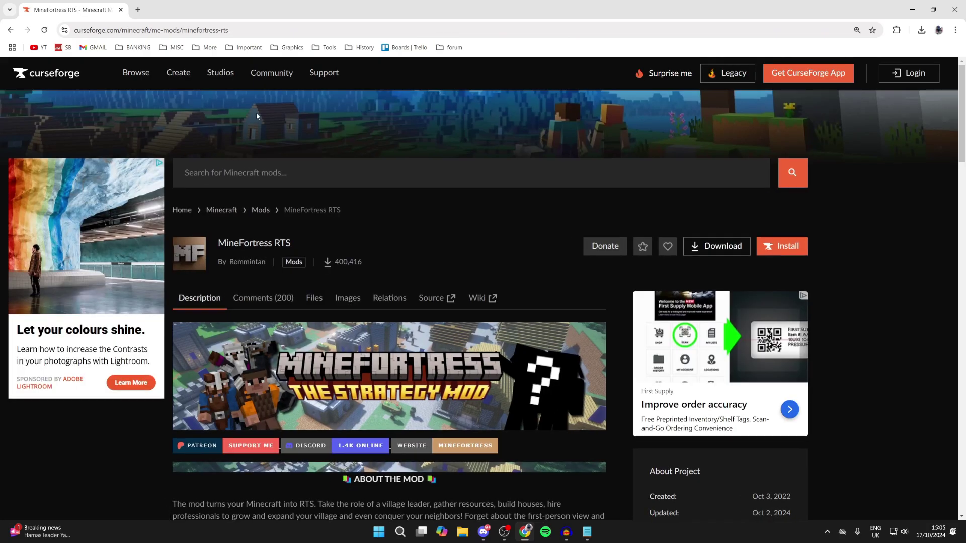
pyautogui.scroll(-2, 255, 116)
pyautogui.scroll(-3, 220, 201)
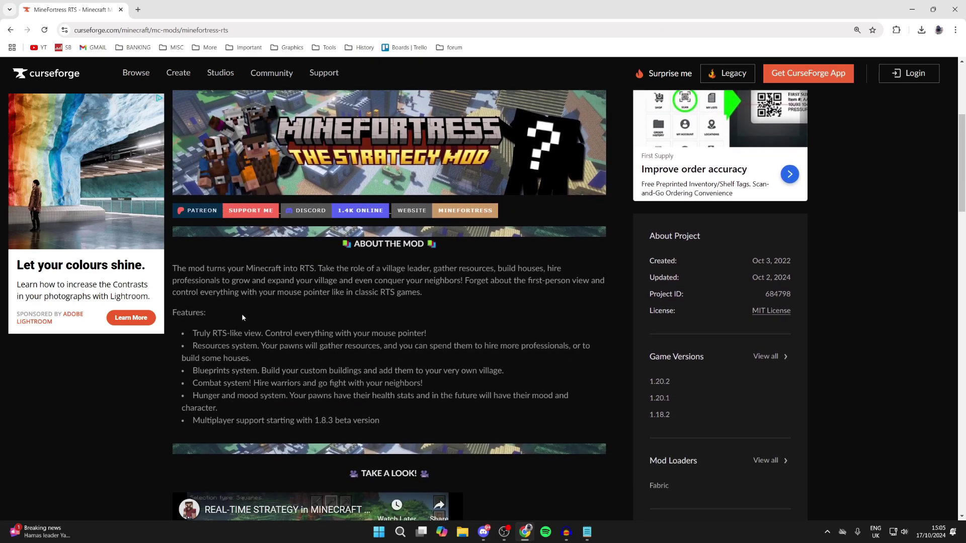
pyautogui.scroll(5, 245, 344)
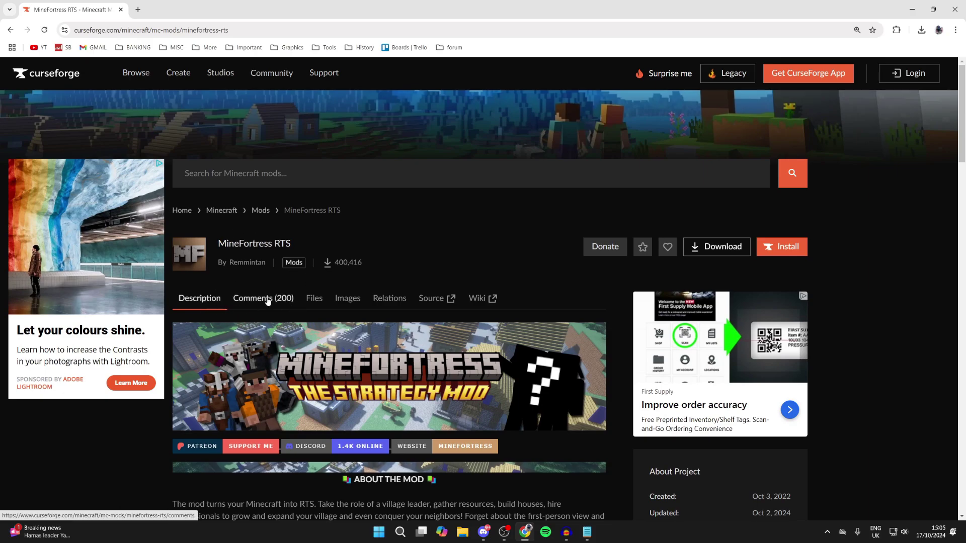
pyautogui.click(315, 301)
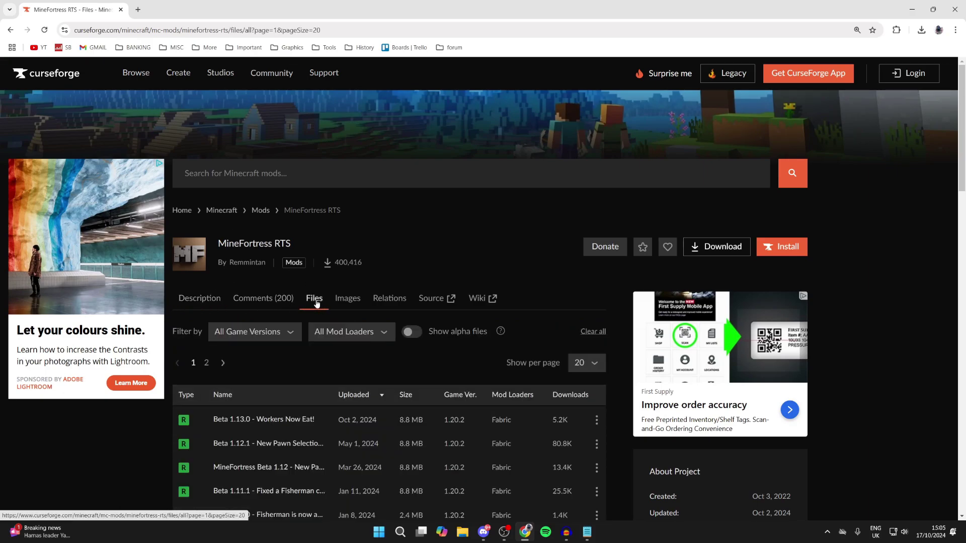
pyautogui.scroll(-2, 317, 303)
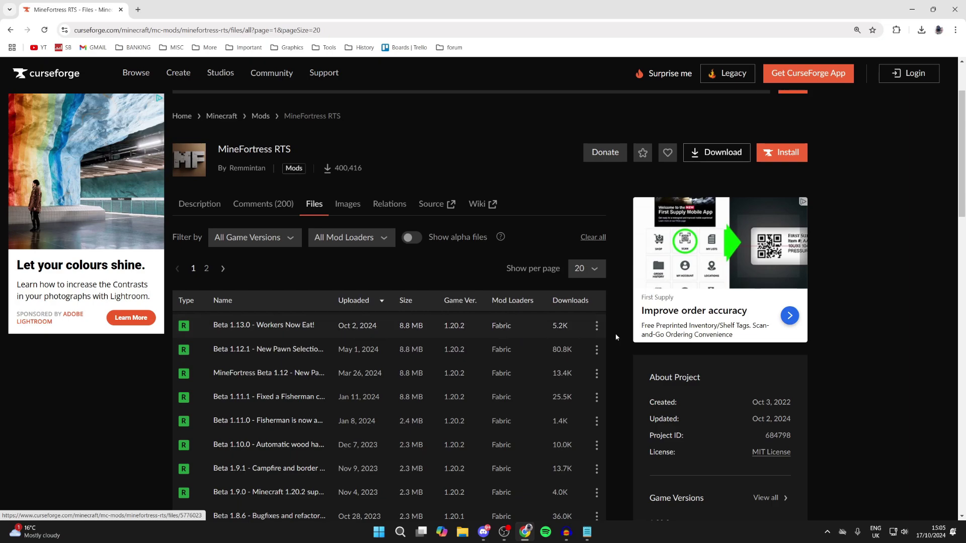
pyautogui.click(597, 326)
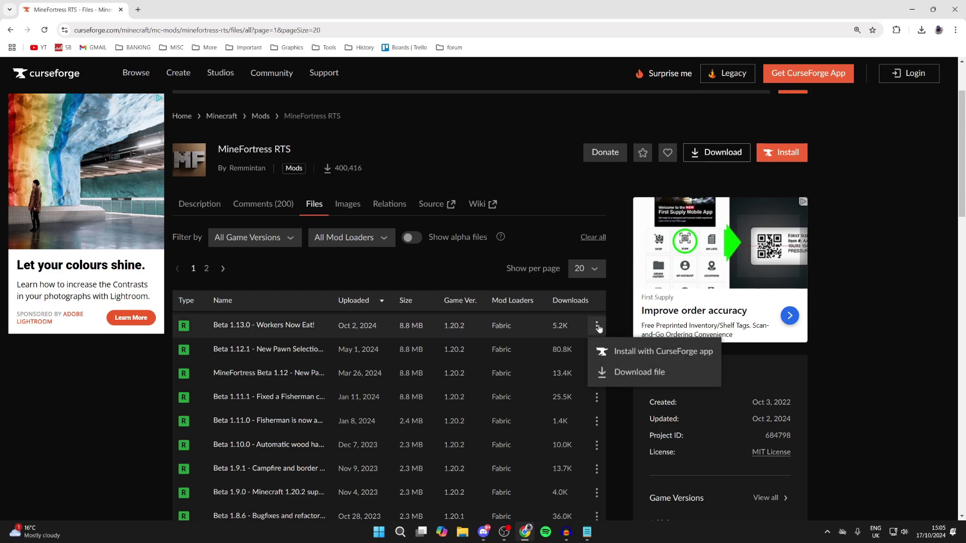
pyautogui.click(632, 372)
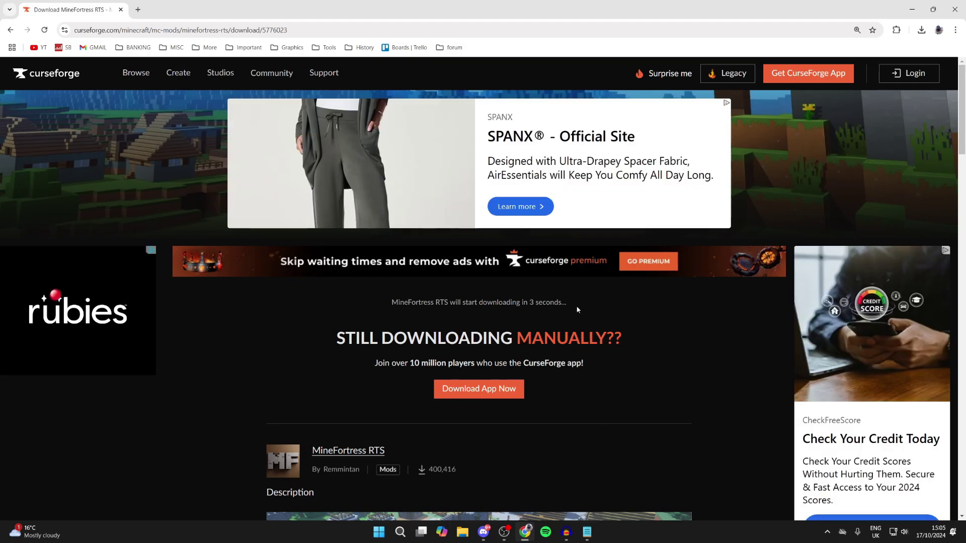
# Step: Return to the files list and enter 'fabric api' in the mod search box
pyautogui.hotkey('alt', 'Left')
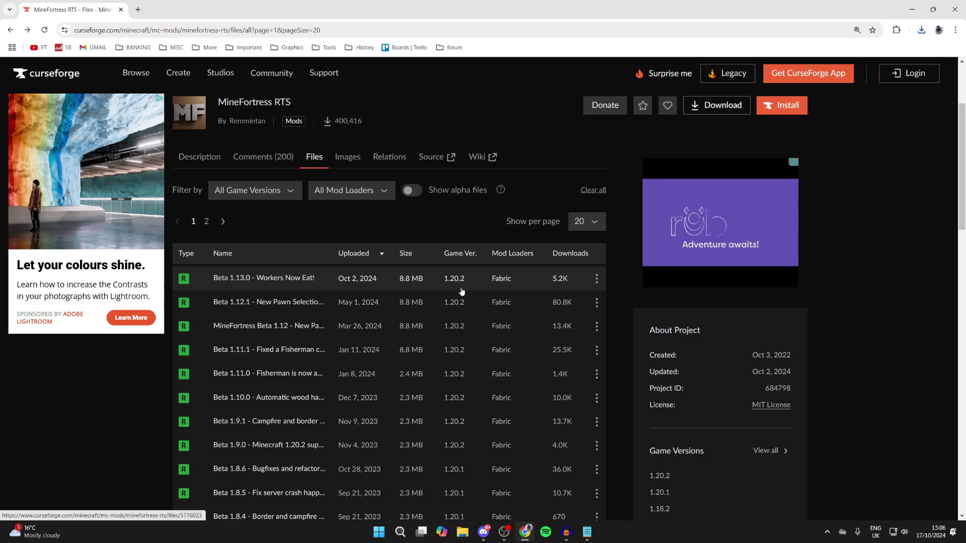
pyautogui.scroll(3, 402, 231)
pyautogui.click(356, 176)
pyautogui.write('fabric api')
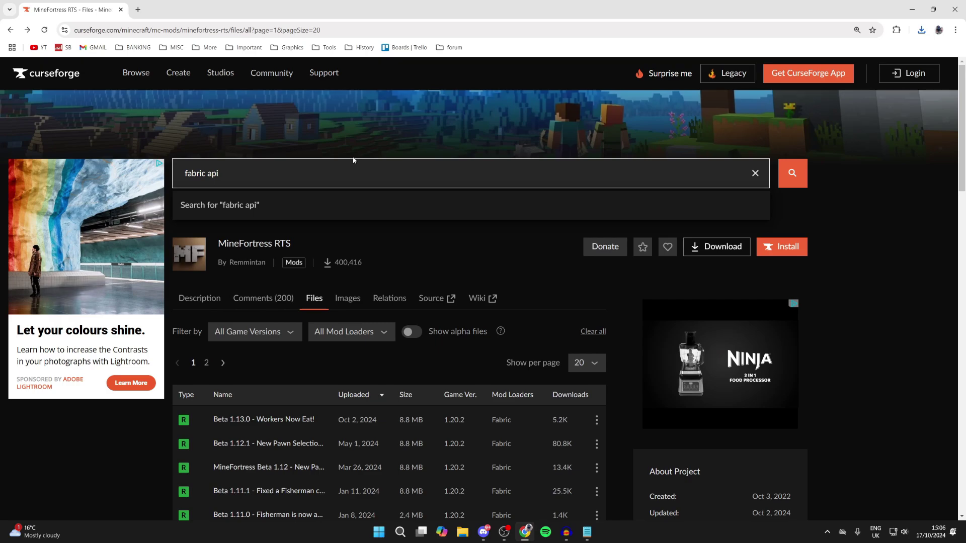
# Step: Search CurseForge for fabric api and open the Fabric API files list
pyautogui.press('Return')
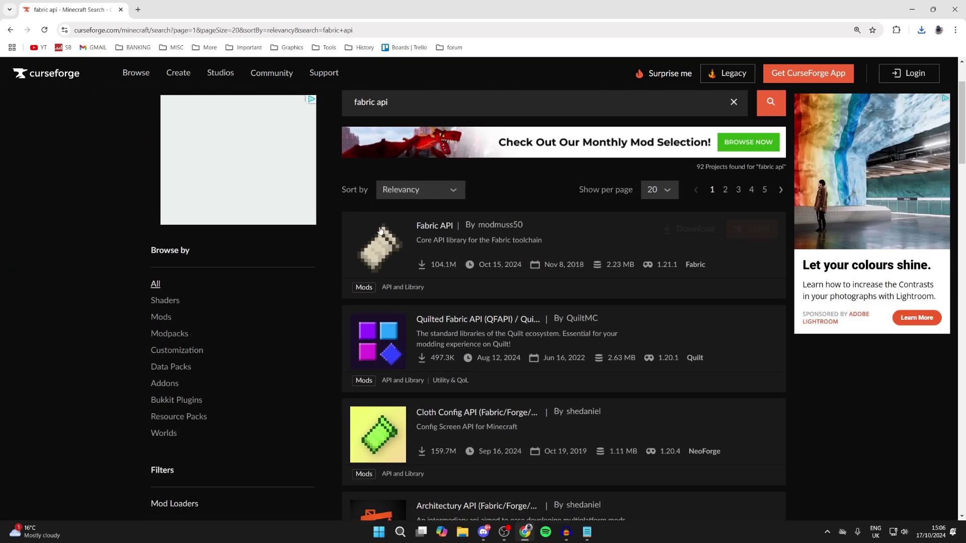
pyautogui.click(380, 231)
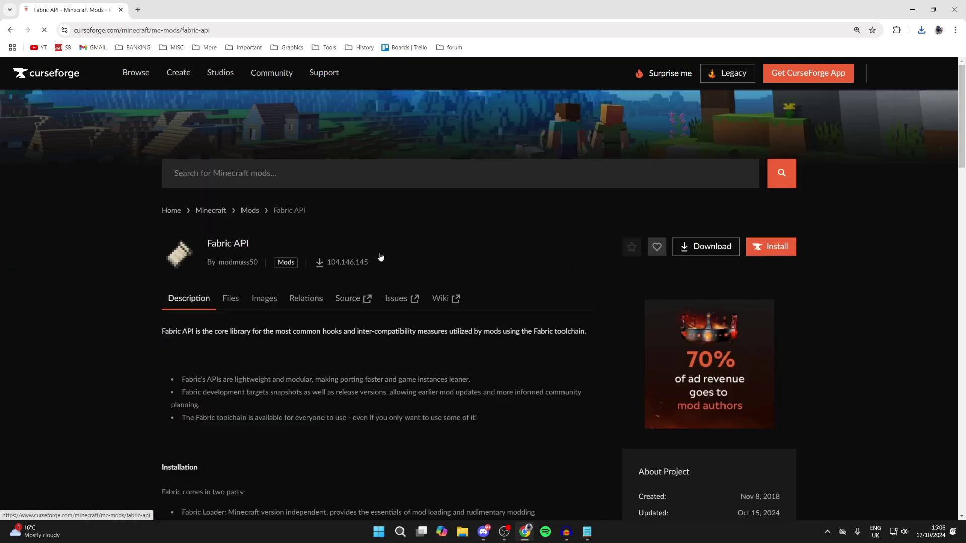
pyautogui.click(242, 299)
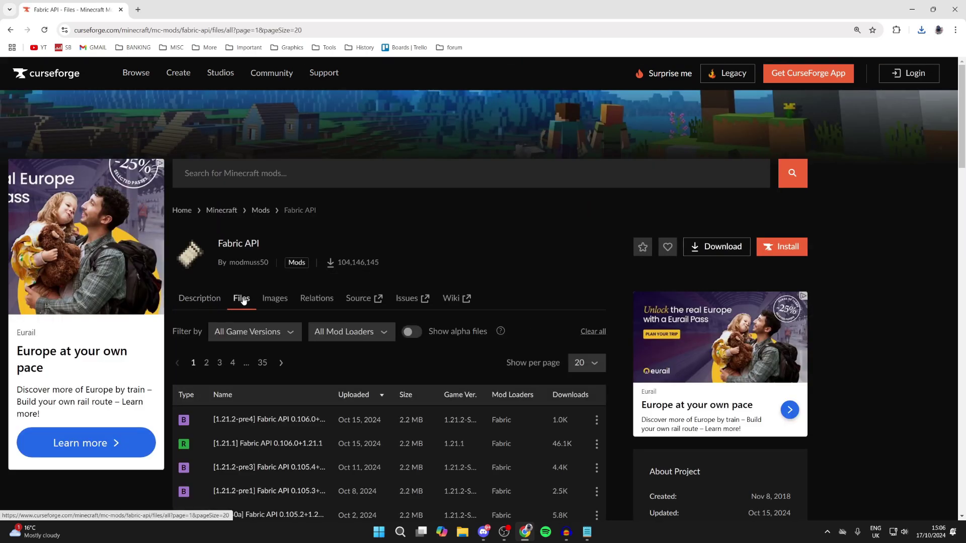
pyautogui.scroll(-3, 244, 301)
pyautogui.scroll(-8, 243, 300)
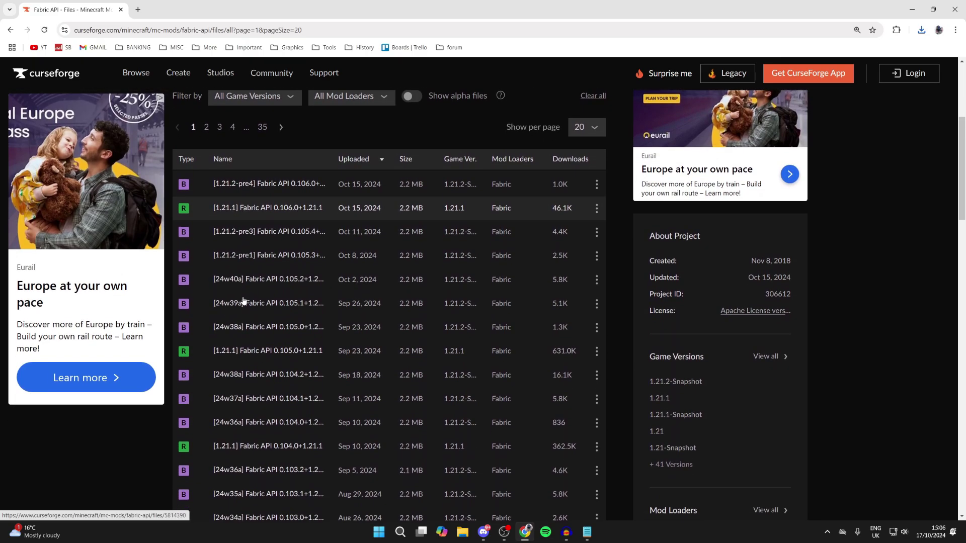
pyautogui.scroll(8, 313, 302)
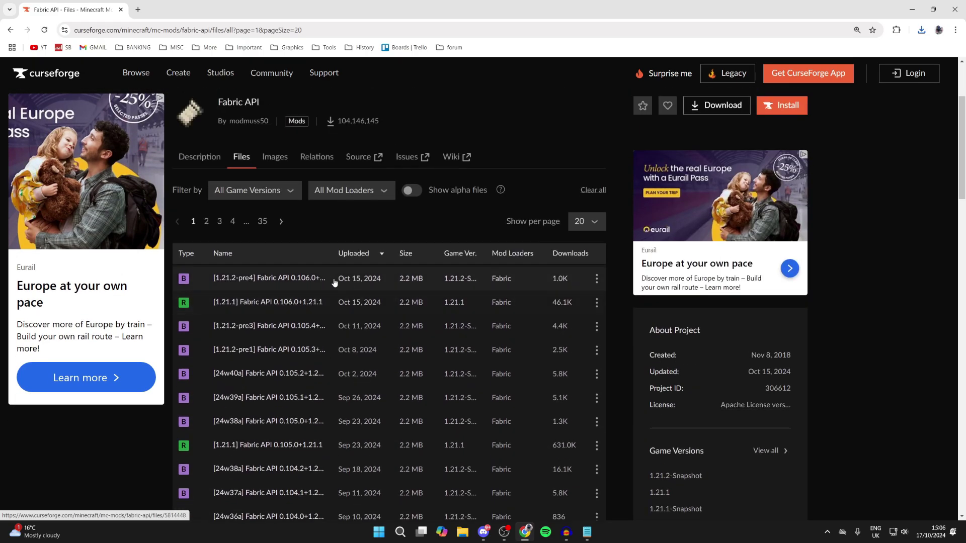
# Step: Filter files to game version 1.20.2 and download Fabric API 0.91.6+1.20.2
pyautogui.click(251, 238)
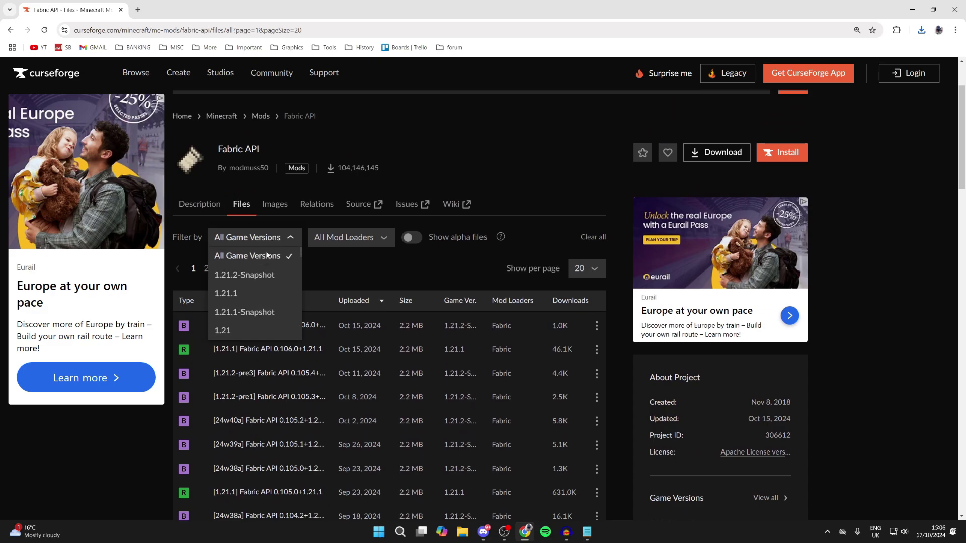
pyautogui.scroll(-1, 254, 301)
pyautogui.scroll(-3, 255, 301)
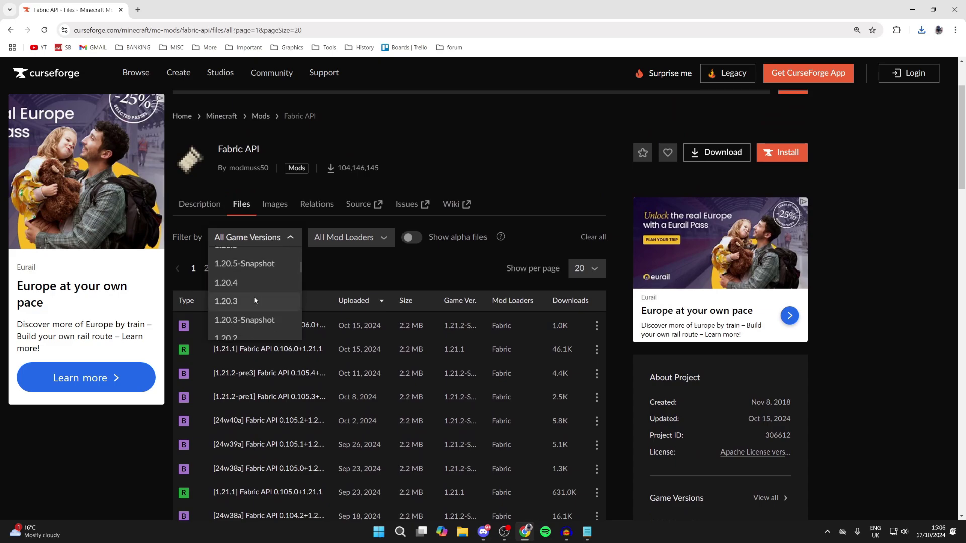
pyautogui.click(241, 337)
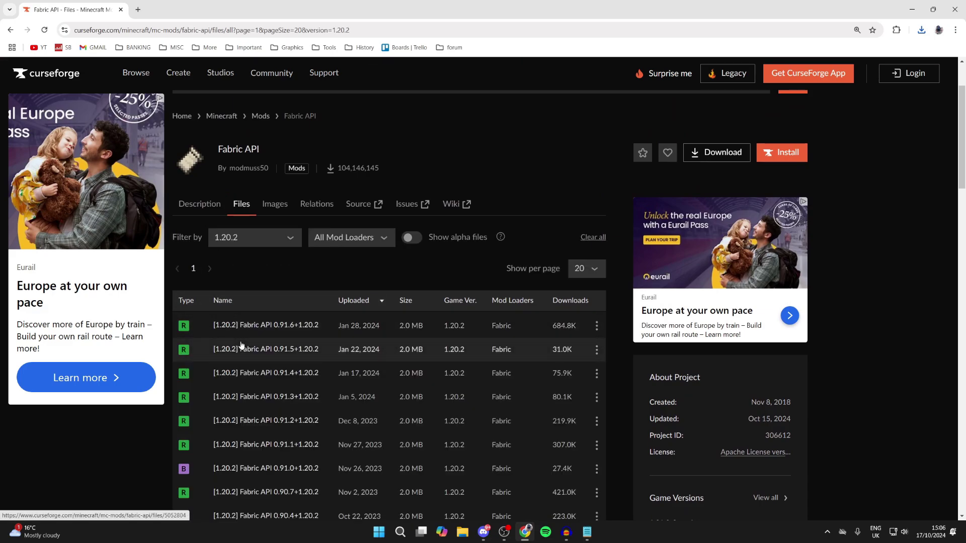
pyautogui.click(595, 326)
pyautogui.click(615, 372)
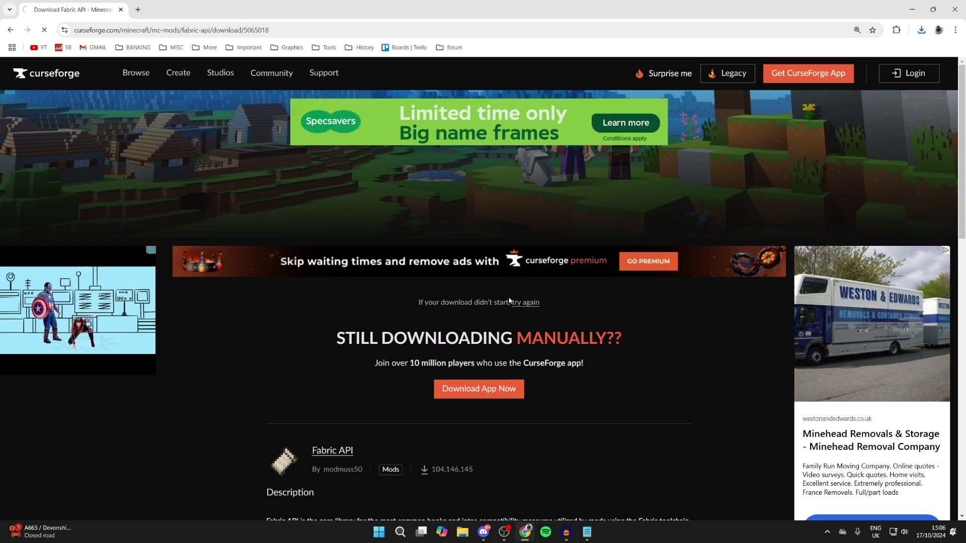
# Step: Search Google for 'minecraft fabric' and download the Windows installer from fabricmc.net
pyautogui.click(150, 30)
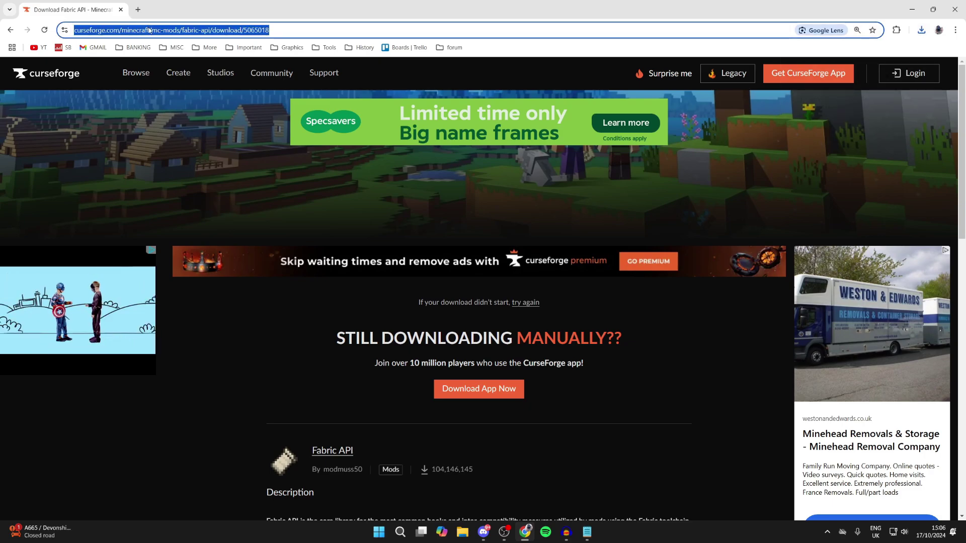
pyautogui.click(432, 245)
pyautogui.write('m')
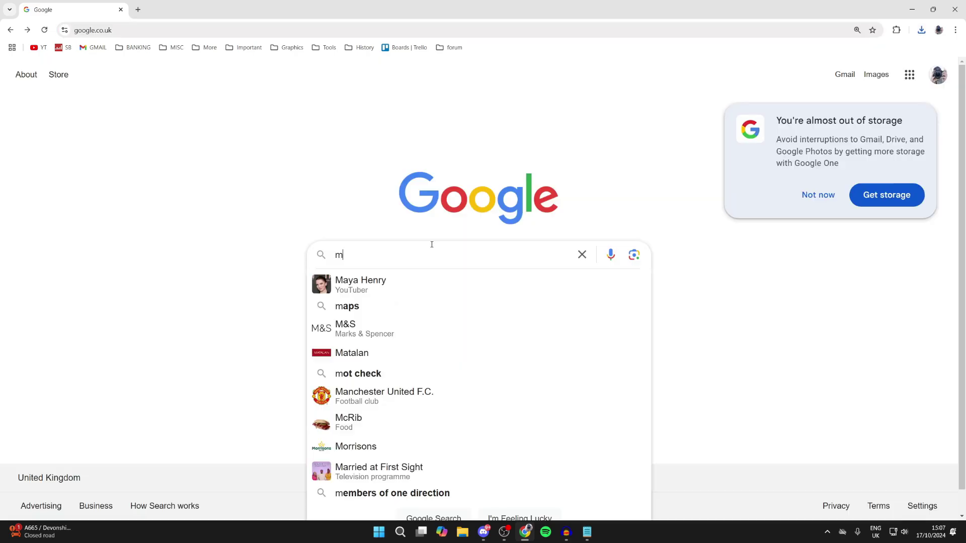
pyautogui.write('inecraft fa')
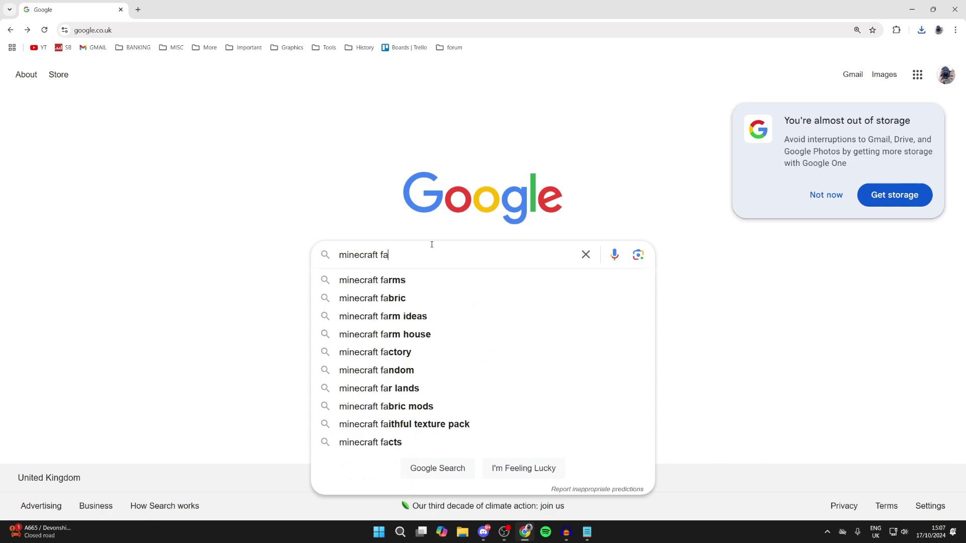
pyautogui.write('bric')
pyautogui.press('Return')
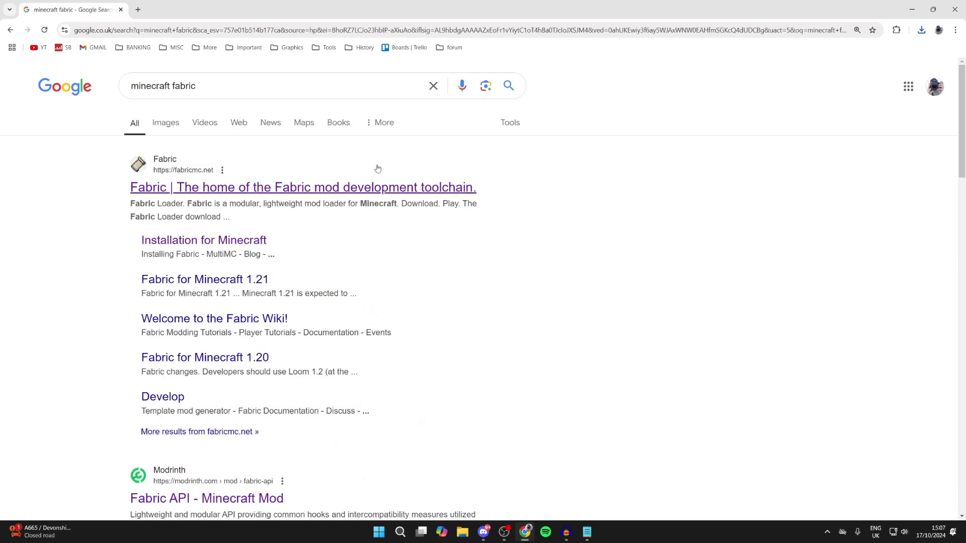
pyautogui.click(232, 192)
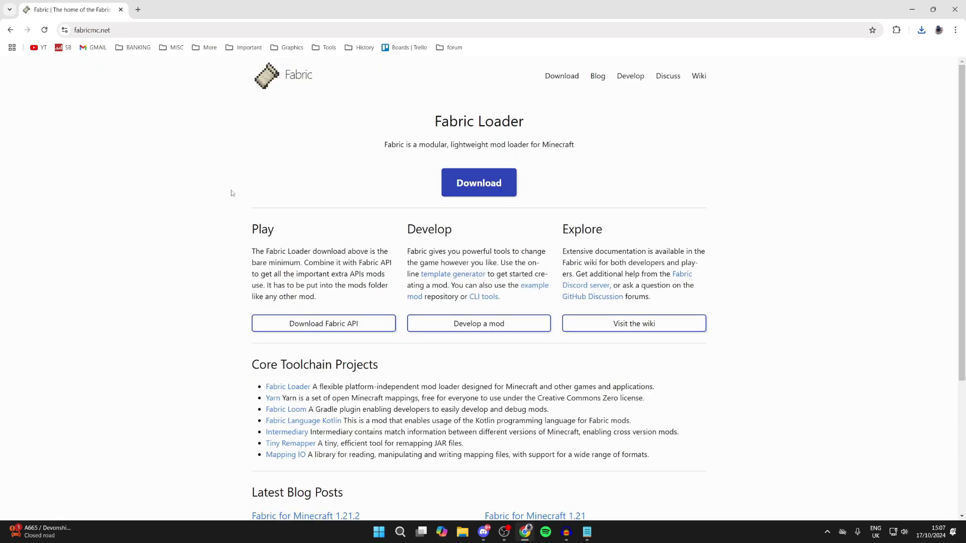
pyautogui.click(483, 190)
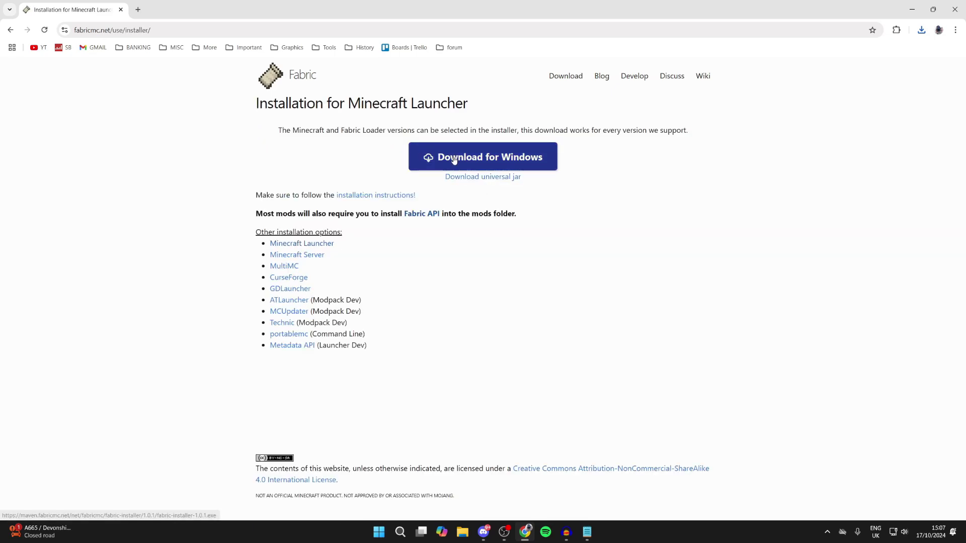
pyautogui.click(501, 156)
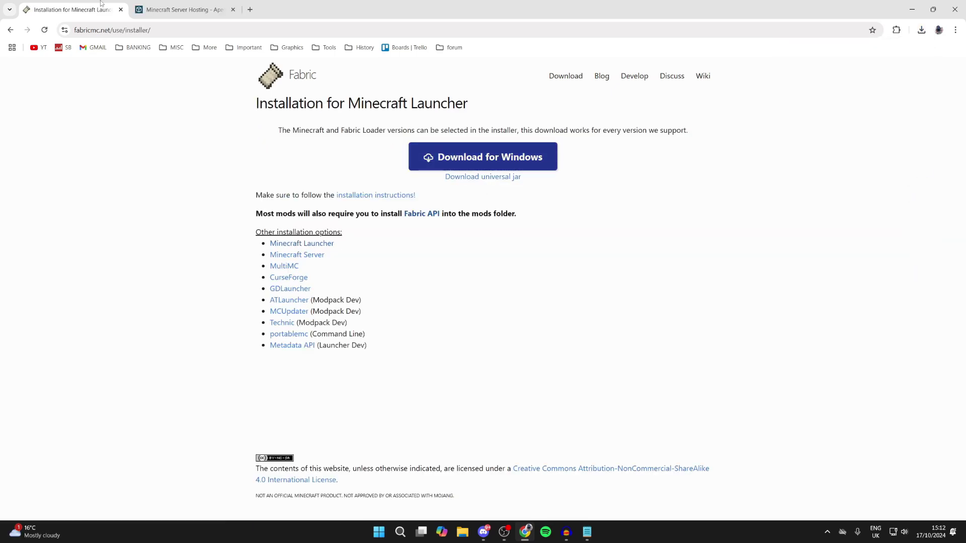
# Step: Switch to the Apex Hosting Minecraft Server Hosting tab and scroll through the page
pyautogui.click(197, 4)
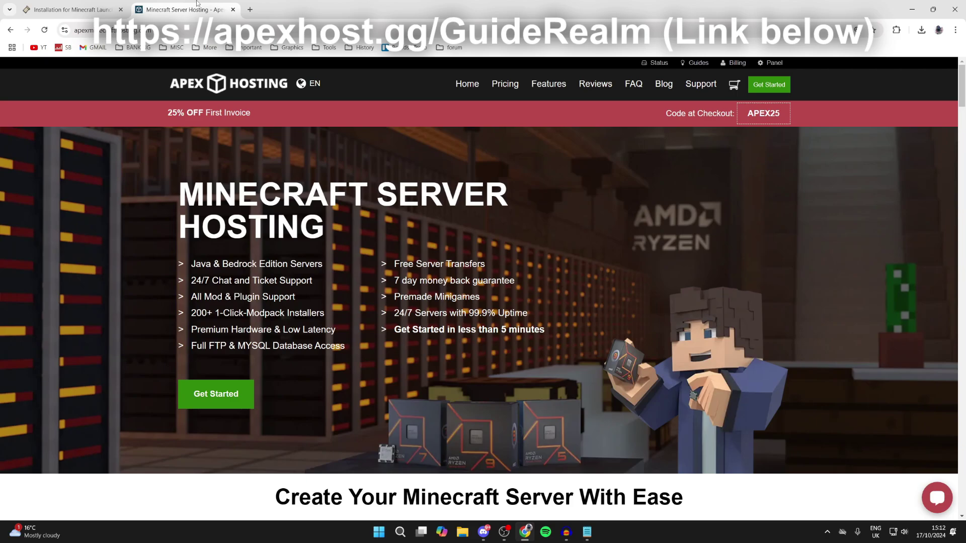
pyautogui.scroll(-7, 346, 169)
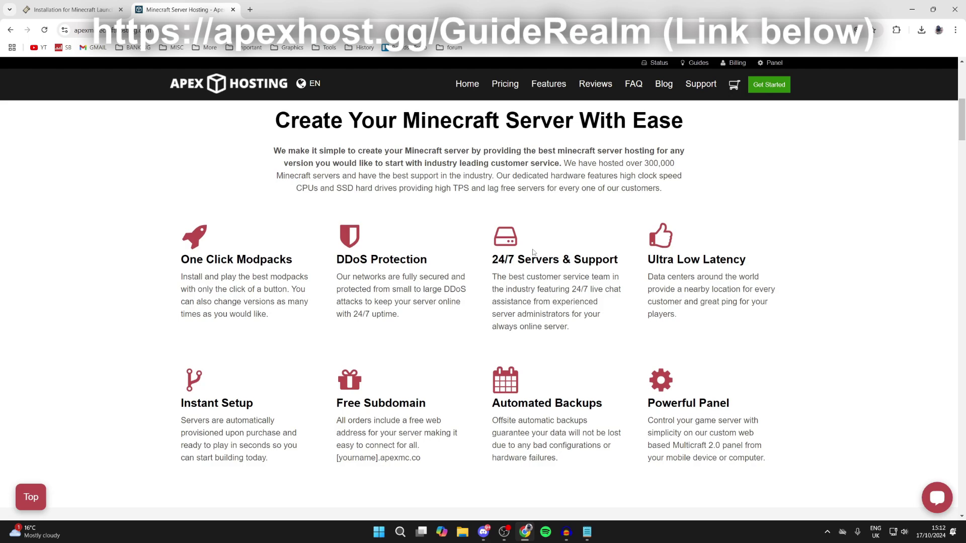
pyautogui.scroll(8, 533, 252)
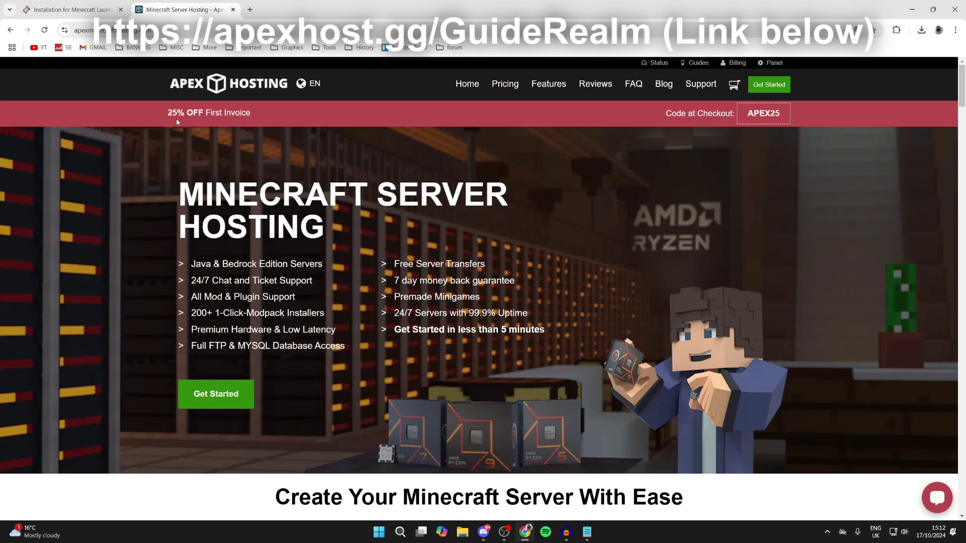
# Step: Minimize Chrome and launch fabric-installer-1.0.1 (3).exe from the Downloads folder
pyautogui.click(904, 4)
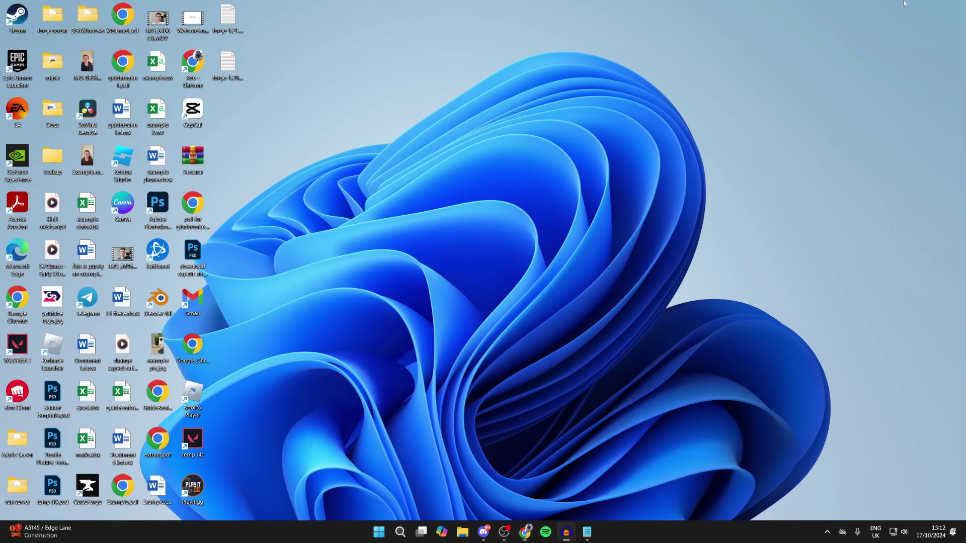
pyautogui.click(460, 530)
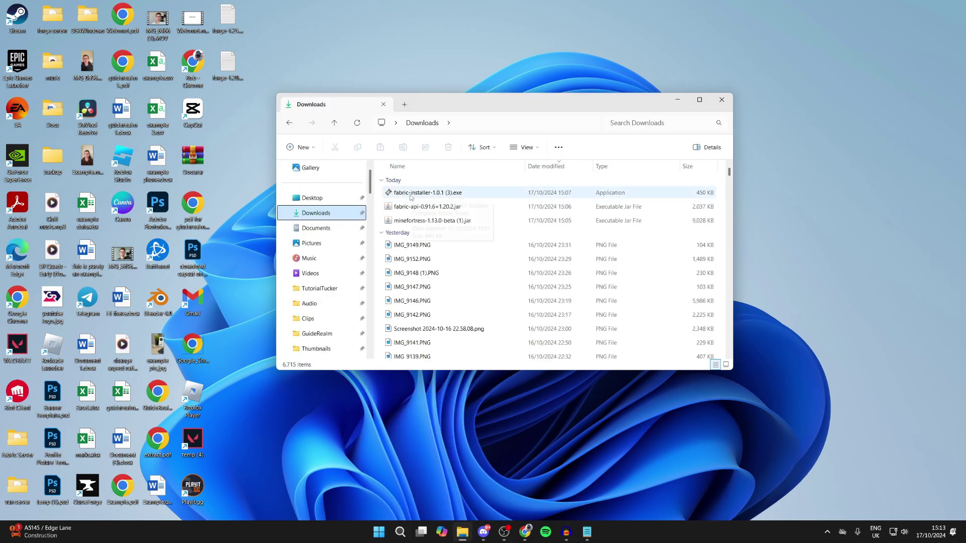
pyautogui.doubleClick(411, 193)
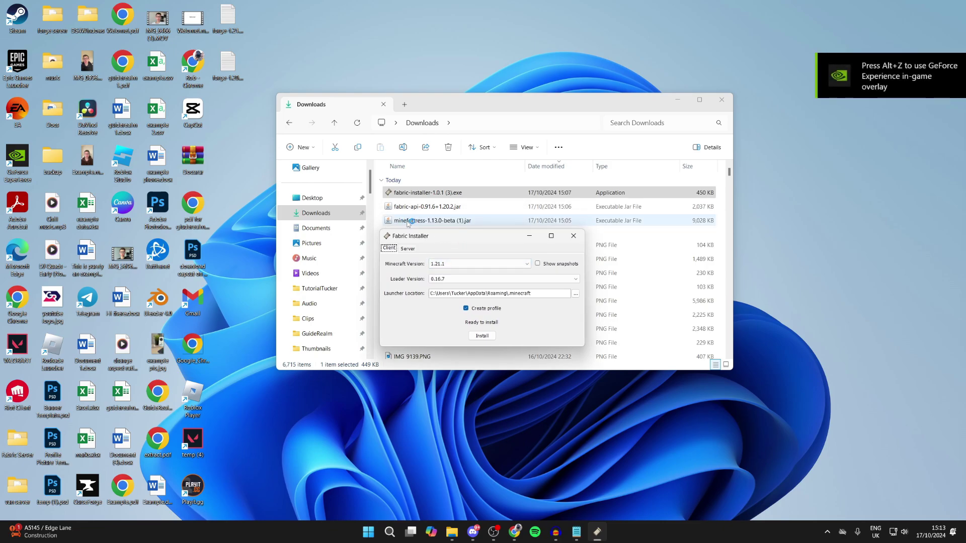
# Step: Install Fabric loader 0.16.7 for Minecraft 1.20.2, then close the installer
pyautogui.click(435, 263)
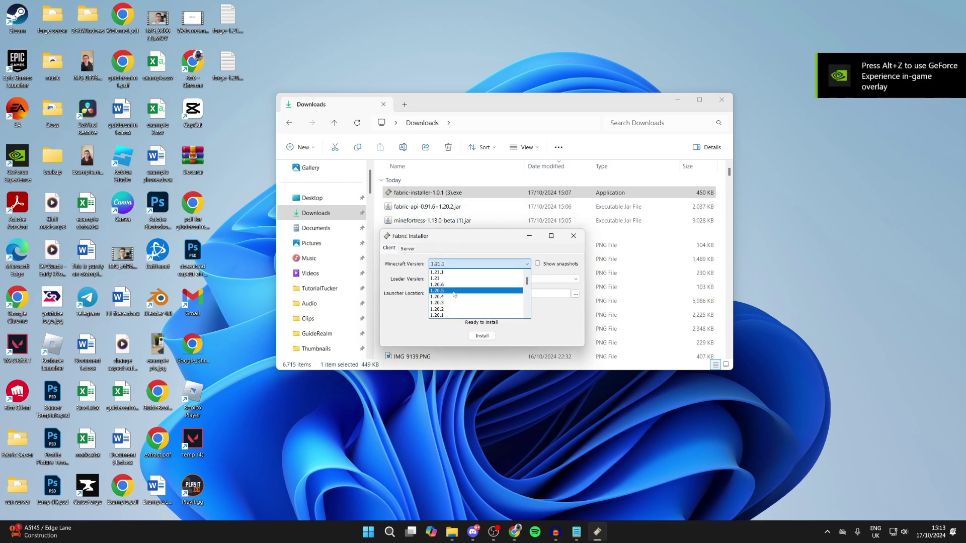
pyautogui.click(453, 309)
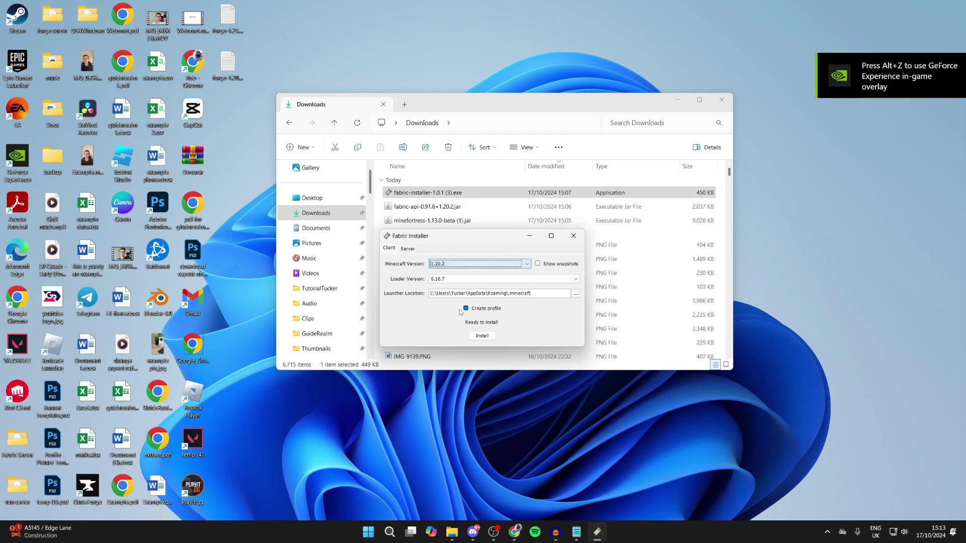
pyautogui.click(486, 340)
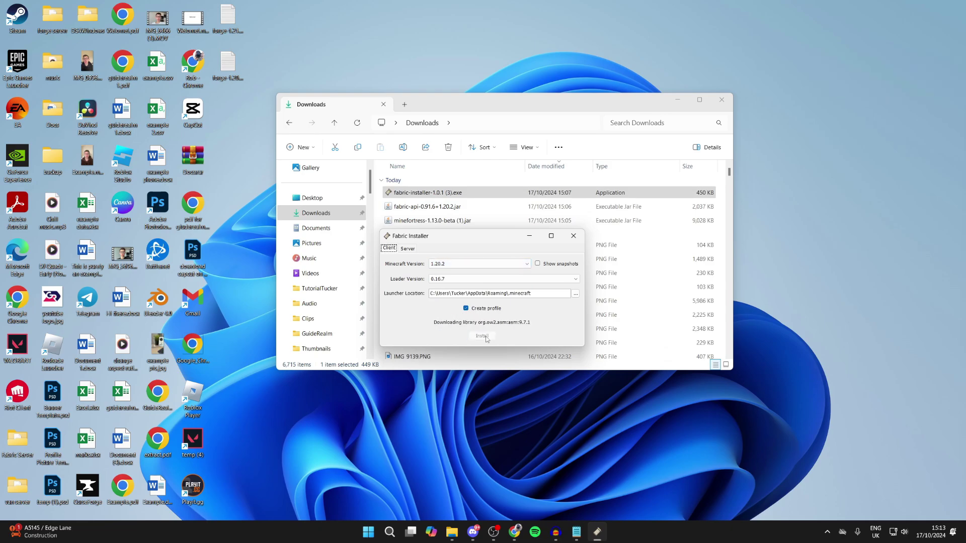
pyautogui.click(483, 282)
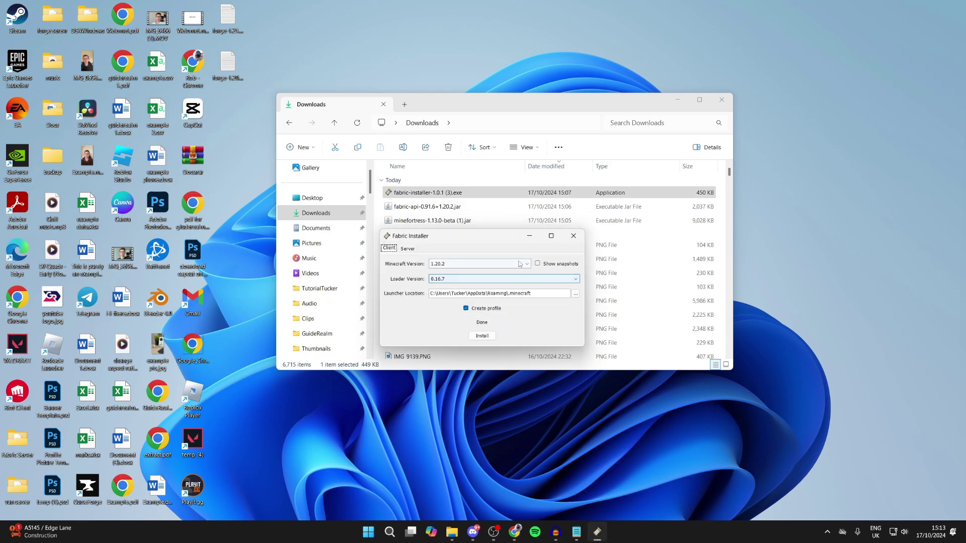
pyautogui.click(576, 235)
# Step: Launch the Minecraft Launcher, find the fabric-loader-1.20.2 installation, and open its game folder
pyautogui.click(401, 532)
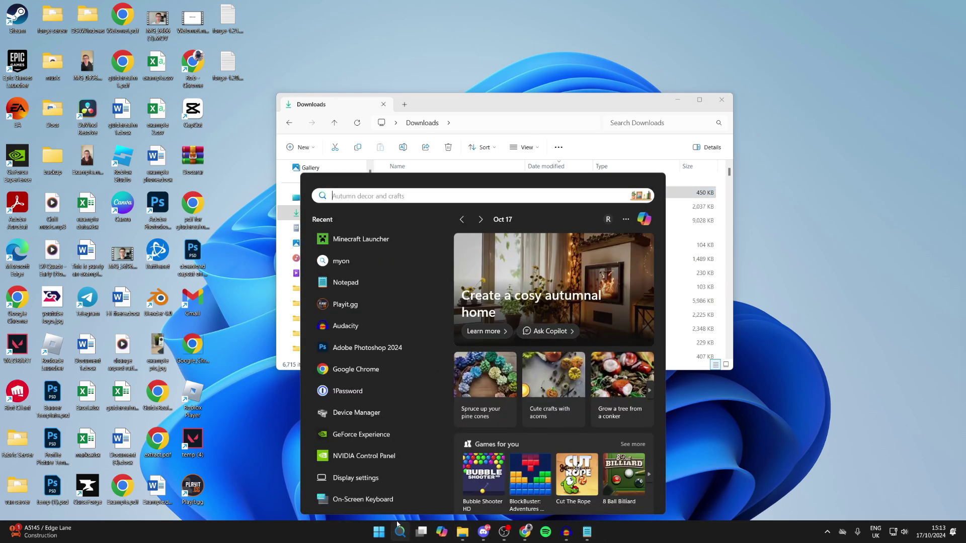
pyautogui.write('mine')
pyautogui.press('Return')
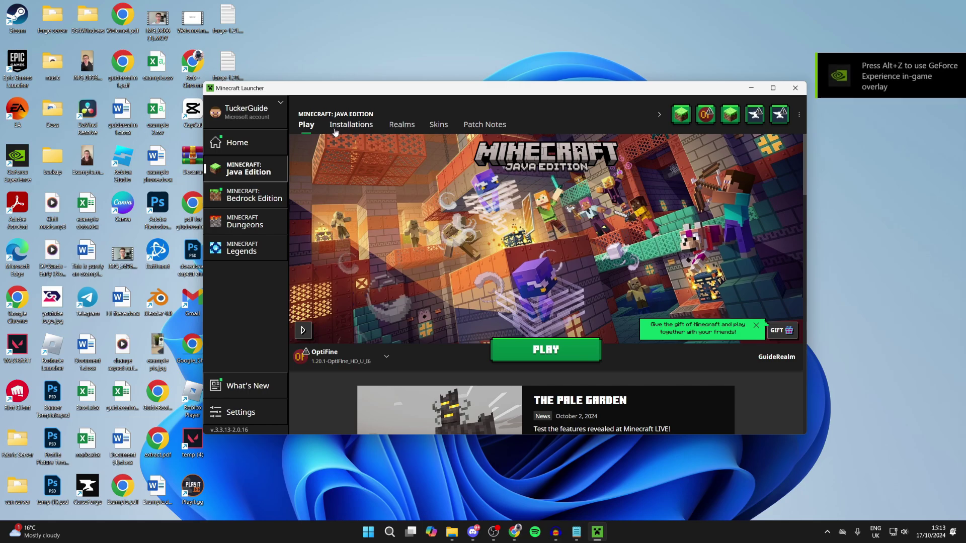
pyautogui.click(347, 125)
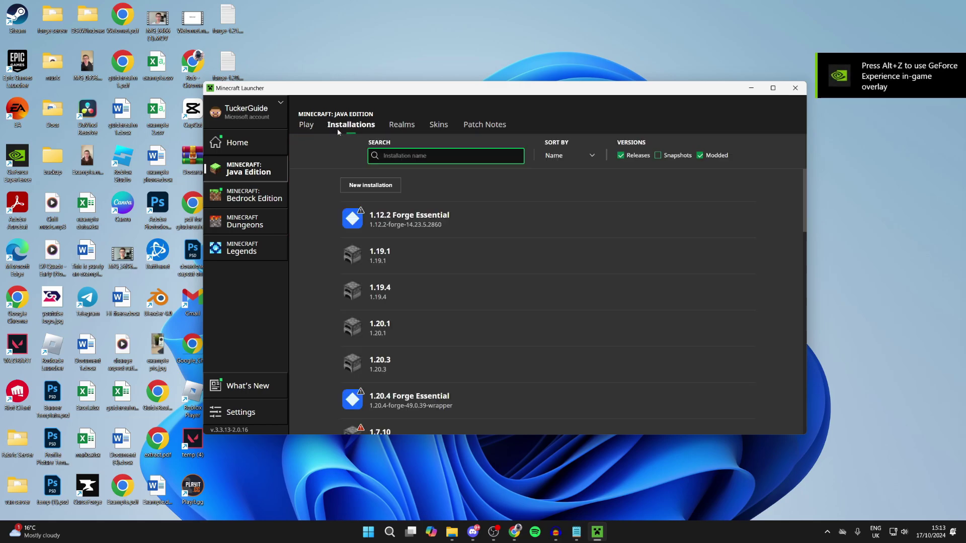
pyautogui.scroll(-6, 399, 236)
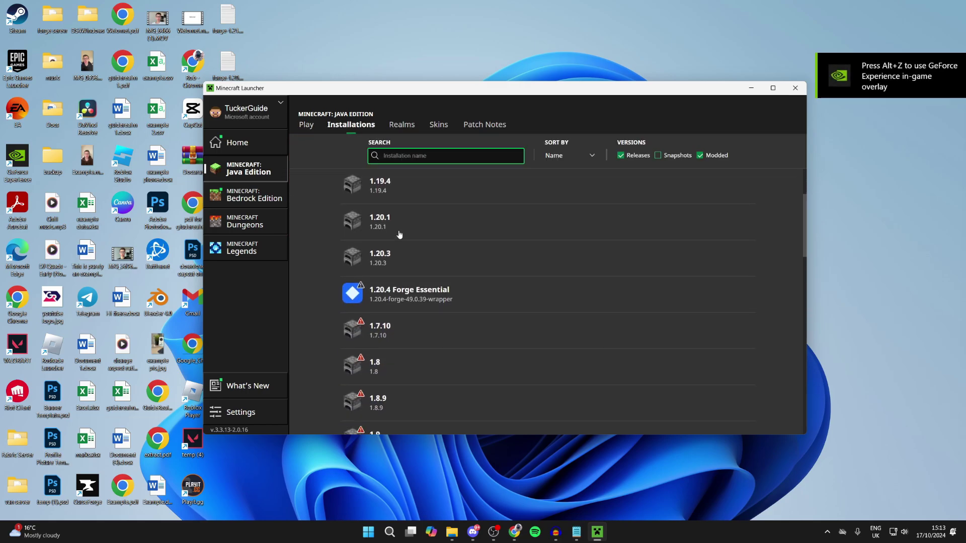
pyautogui.scroll(-3, 399, 235)
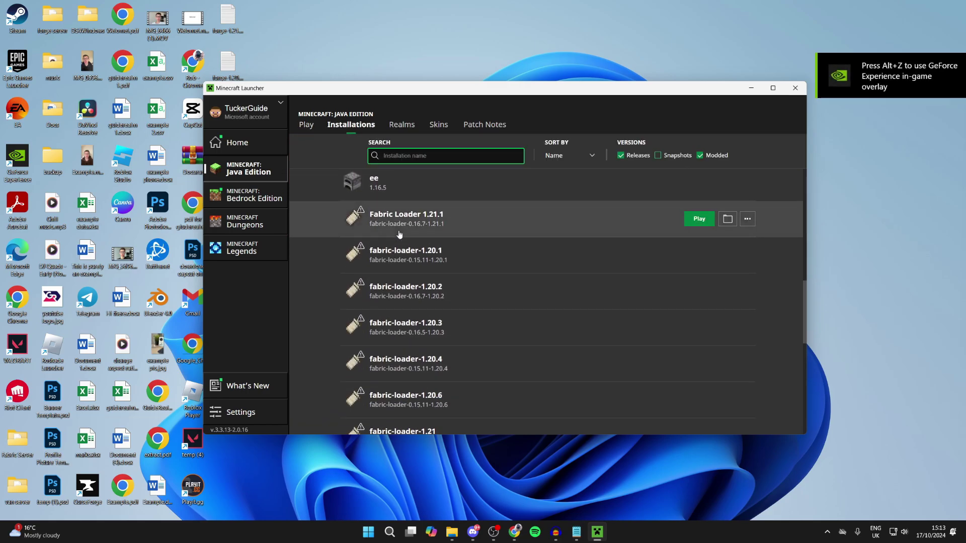
pyautogui.scroll(-2, 399, 235)
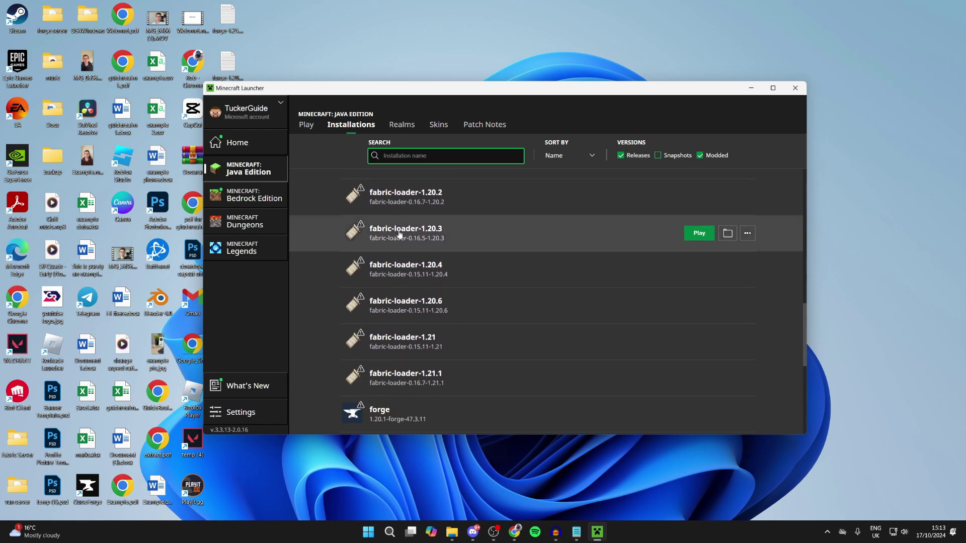
pyautogui.scroll(3, 399, 235)
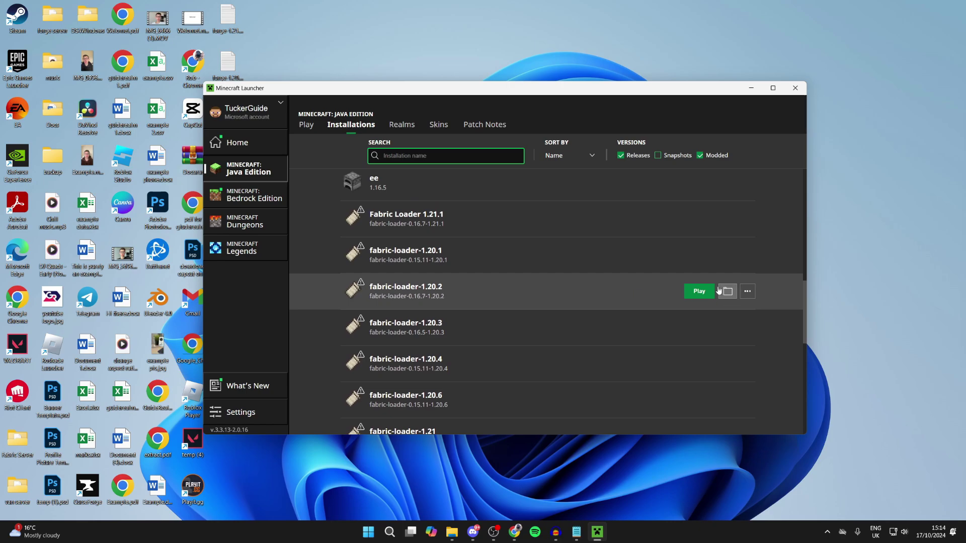
pyautogui.click(727, 292)
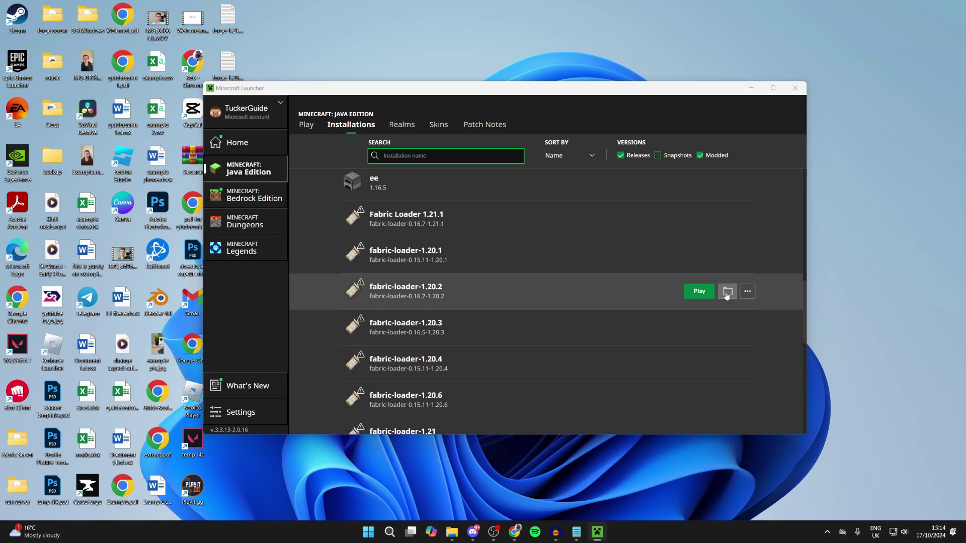
# Step: Move the MineFortress and Fabric API jars into the .minecraft mods folder and close the Explorer windows
pyautogui.scroll(-5, 564, 273)
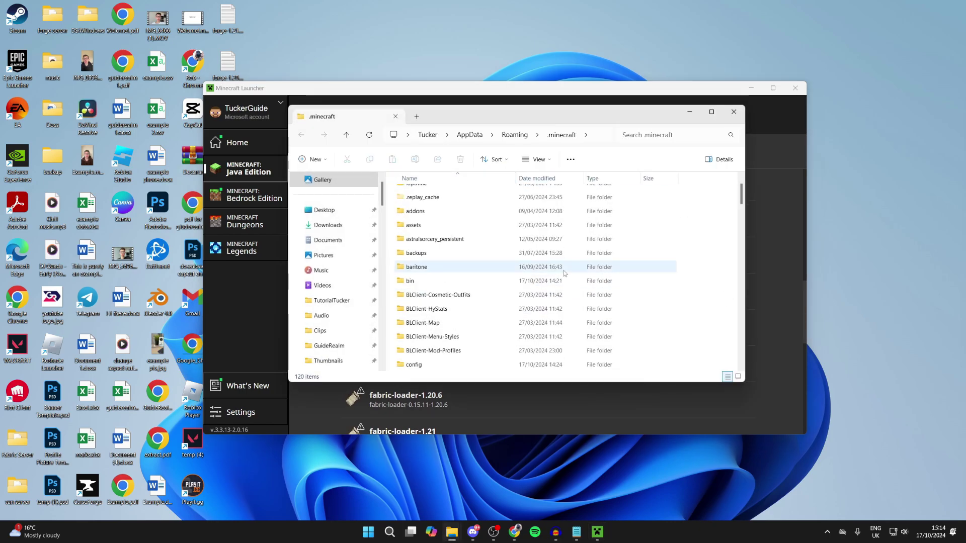
pyautogui.scroll(-3, 564, 273)
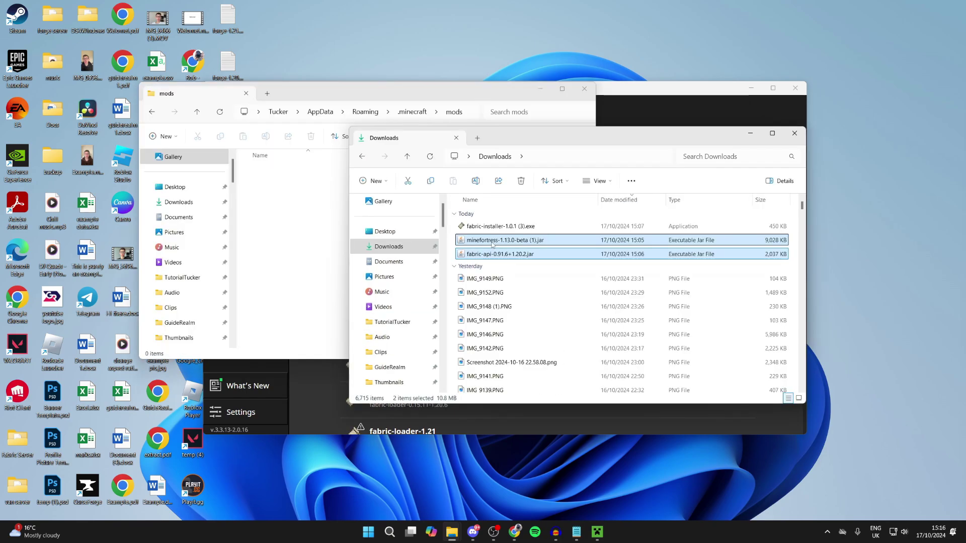
pyautogui.click(492, 244)
pyautogui.moveTo(492, 244); pyautogui.dragTo(317, 231)
pyautogui.moveTo(616, 242); pyautogui.dragTo(298, 252)
pyautogui.click(584, 90)
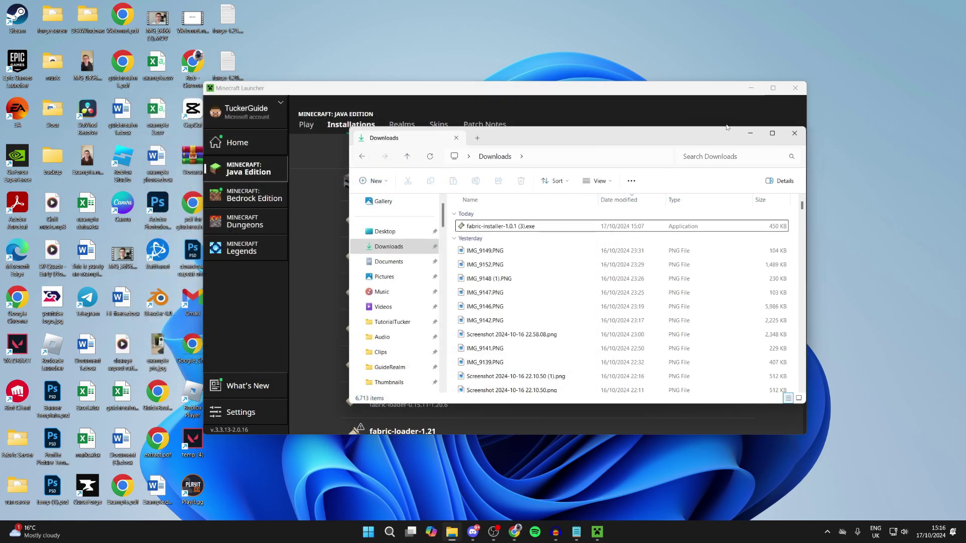
pyautogui.click(794, 137)
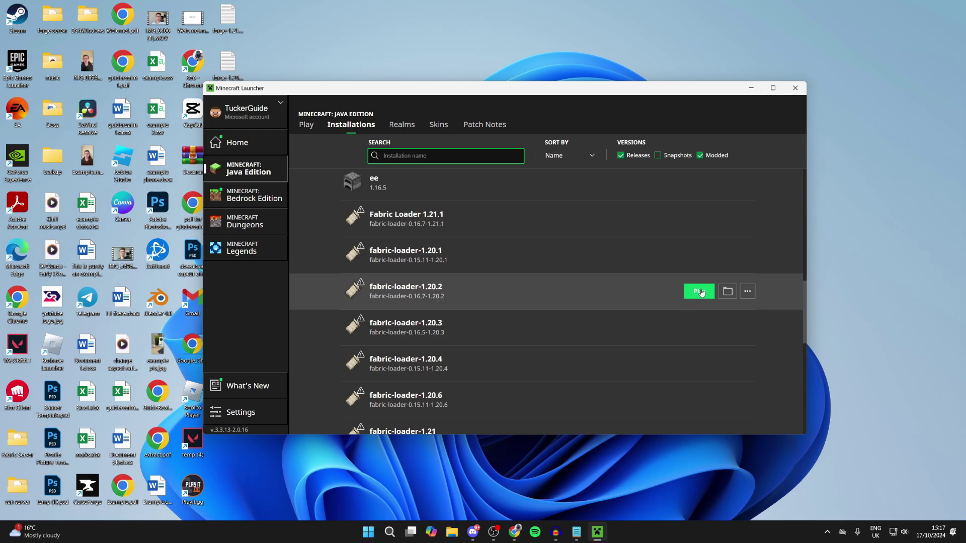
pyautogui.hotkey('alt', 'F4')
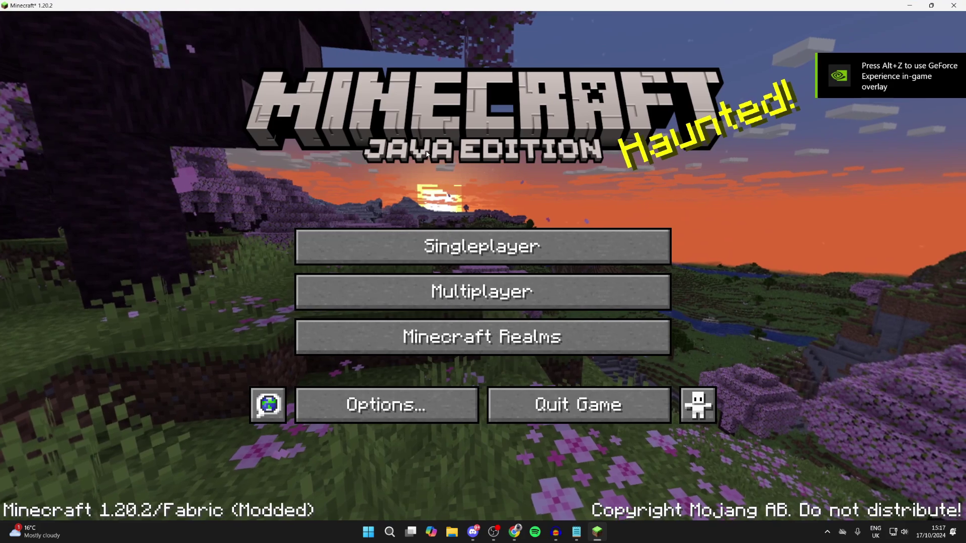
# Step: Create 'New World' with Game Mode set to Fortress, choosing Creative when prompted
pyautogui.click(481, 234)
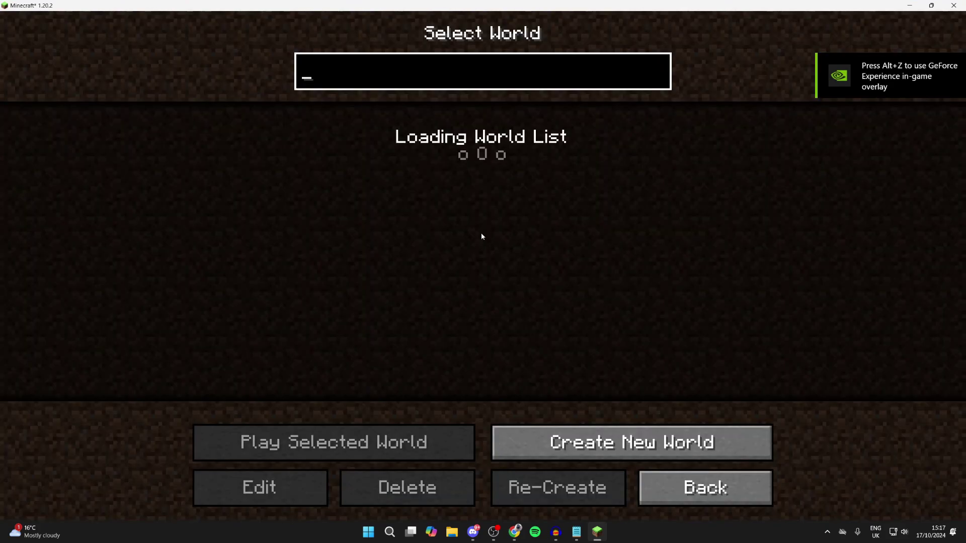
pyautogui.click(683, 457)
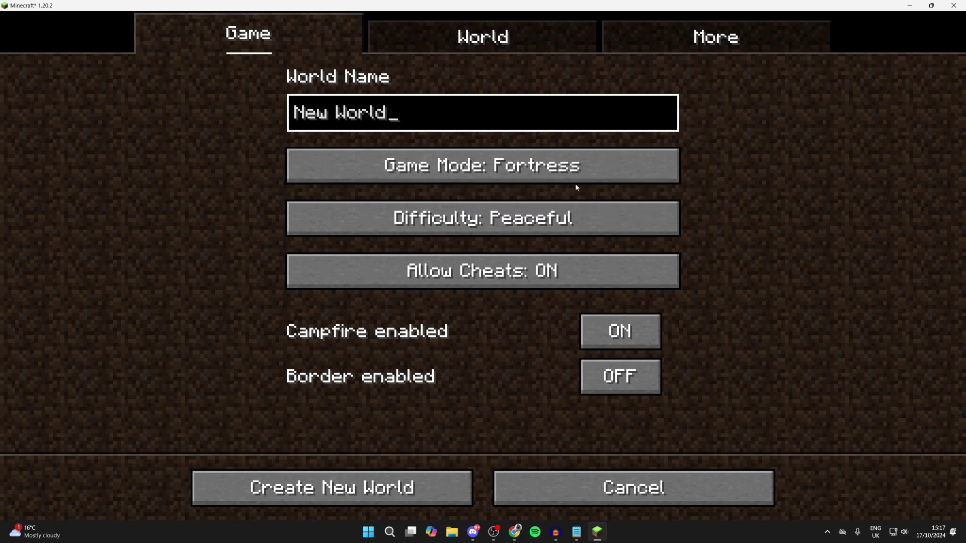
pyautogui.click(553, 177)
pyautogui.click(541, 177)
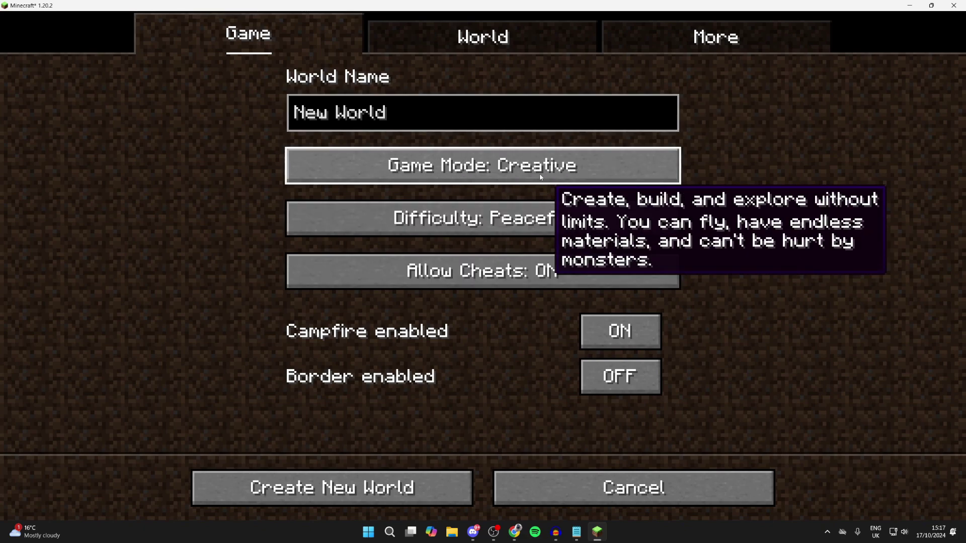
pyautogui.click(541, 177)
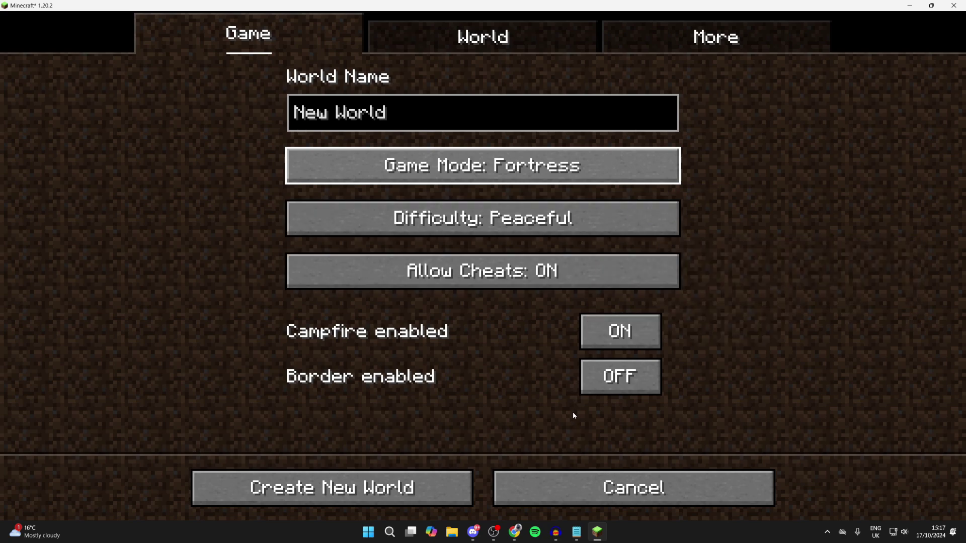
pyautogui.click(419, 482)
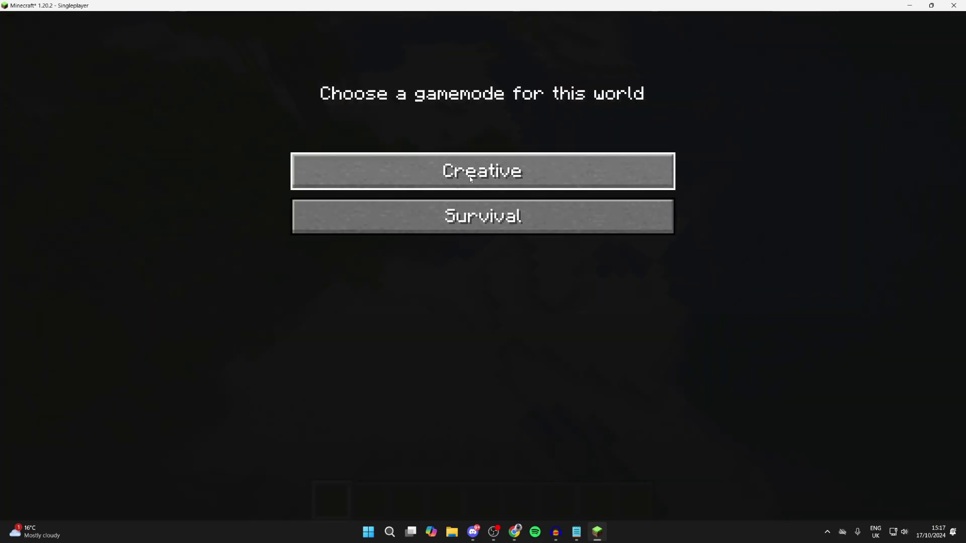
pyautogui.click(460, 182)
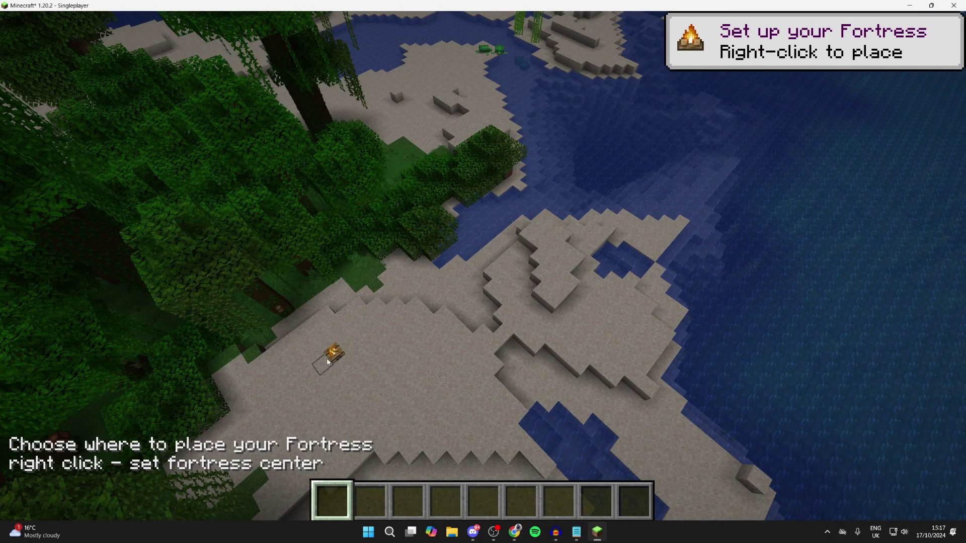